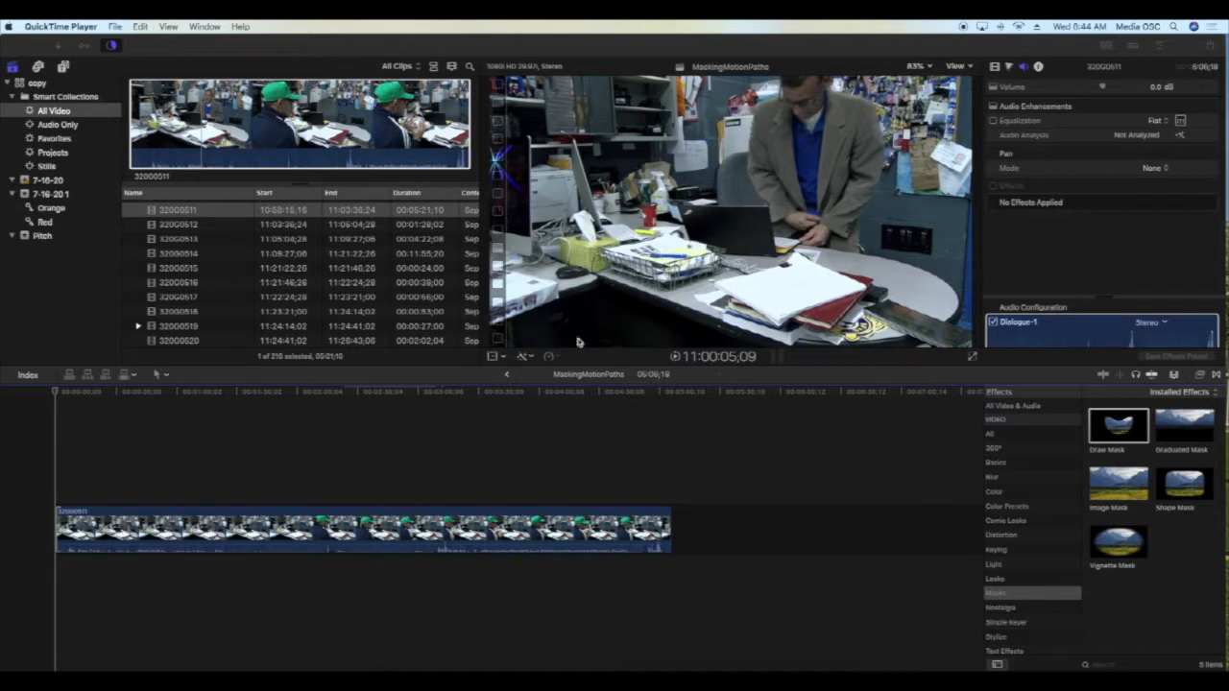
Trim about six seconds off the start of the clip in the timeline
click(54, 395)
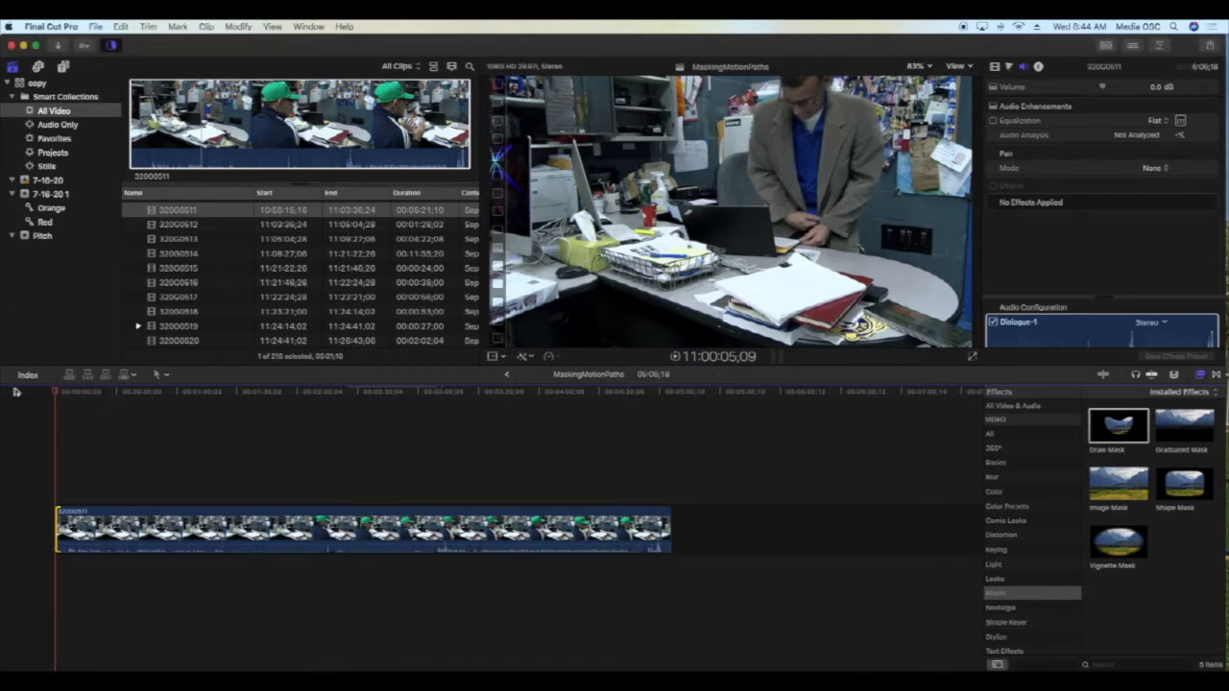
drag(61, 396, 68, 443)
drag(56, 524, 69, 523)
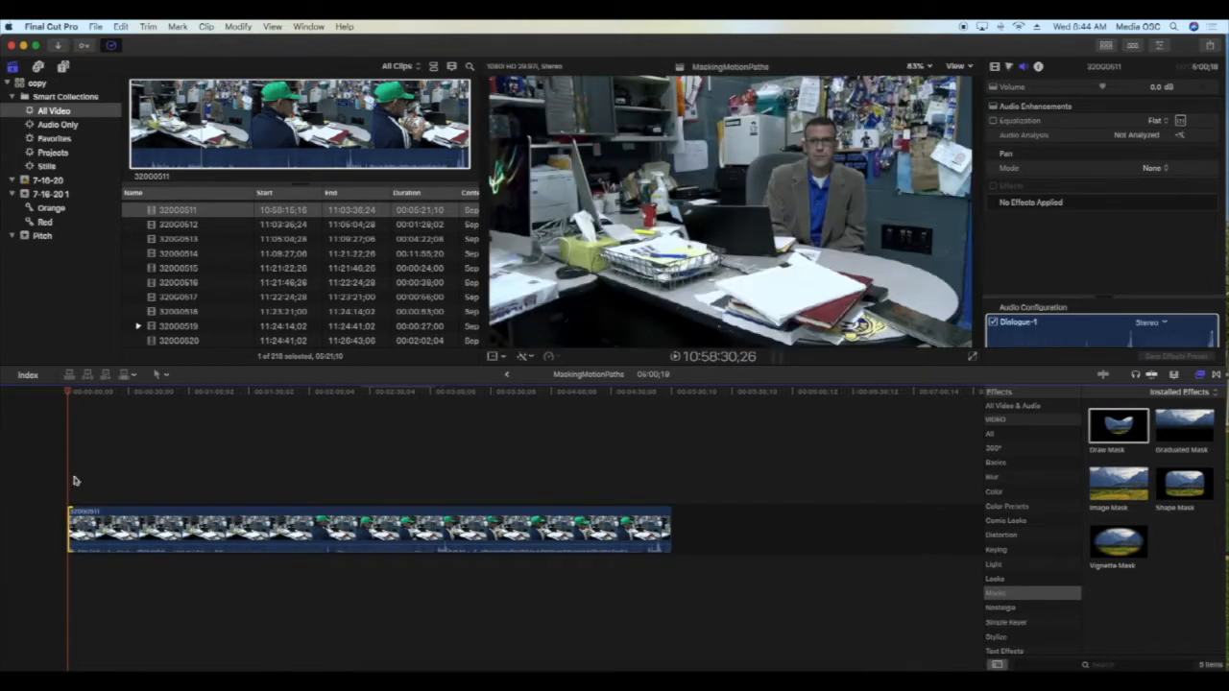
Split the timeline clip with the Blade tool at about 1:22 and again at about 3:02
drag(70, 396, 232, 422)
click(166, 377)
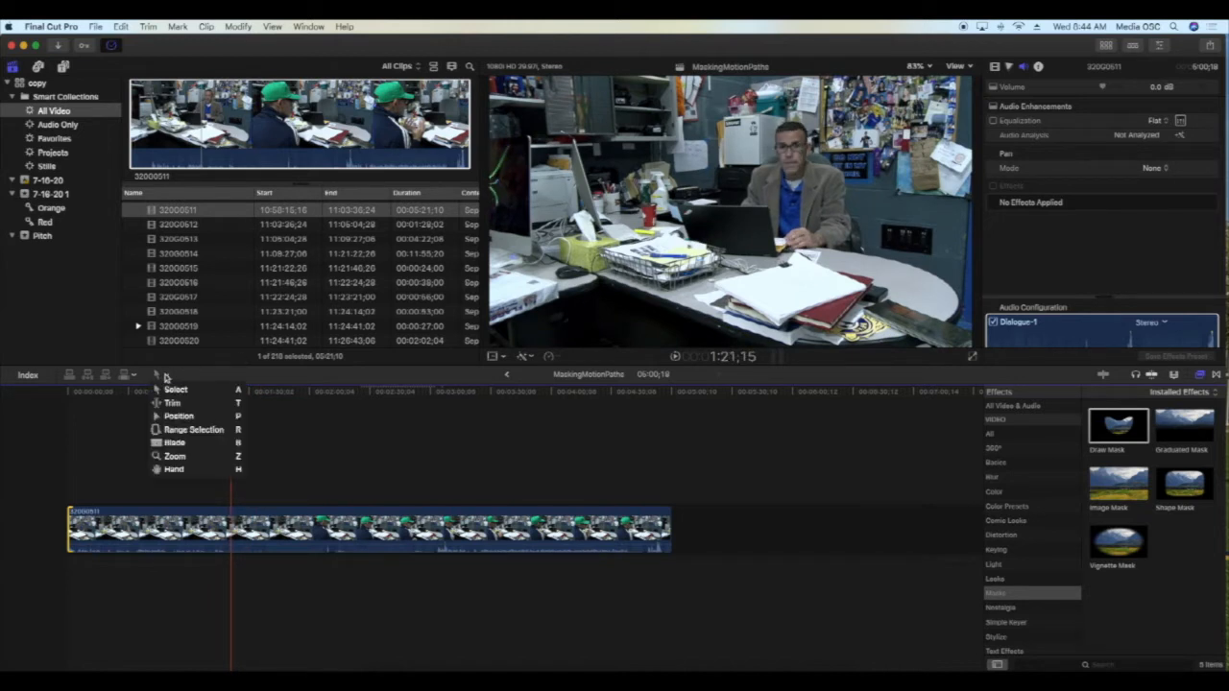
click(192, 447)
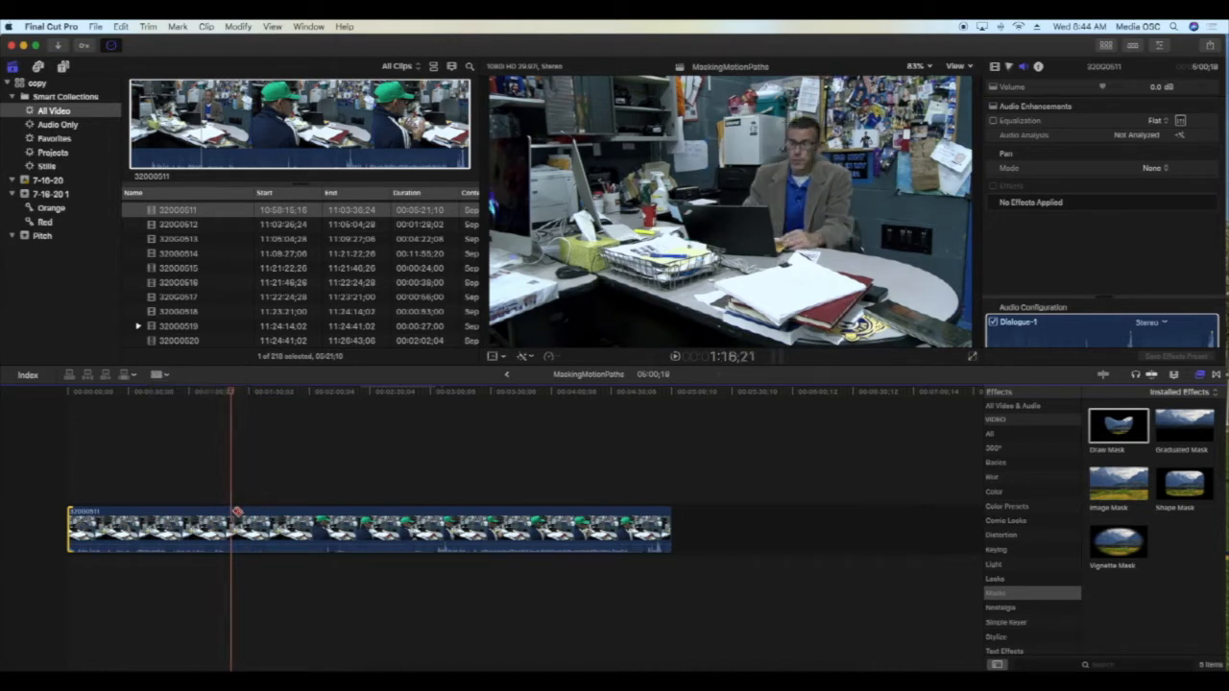
click(231, 510)
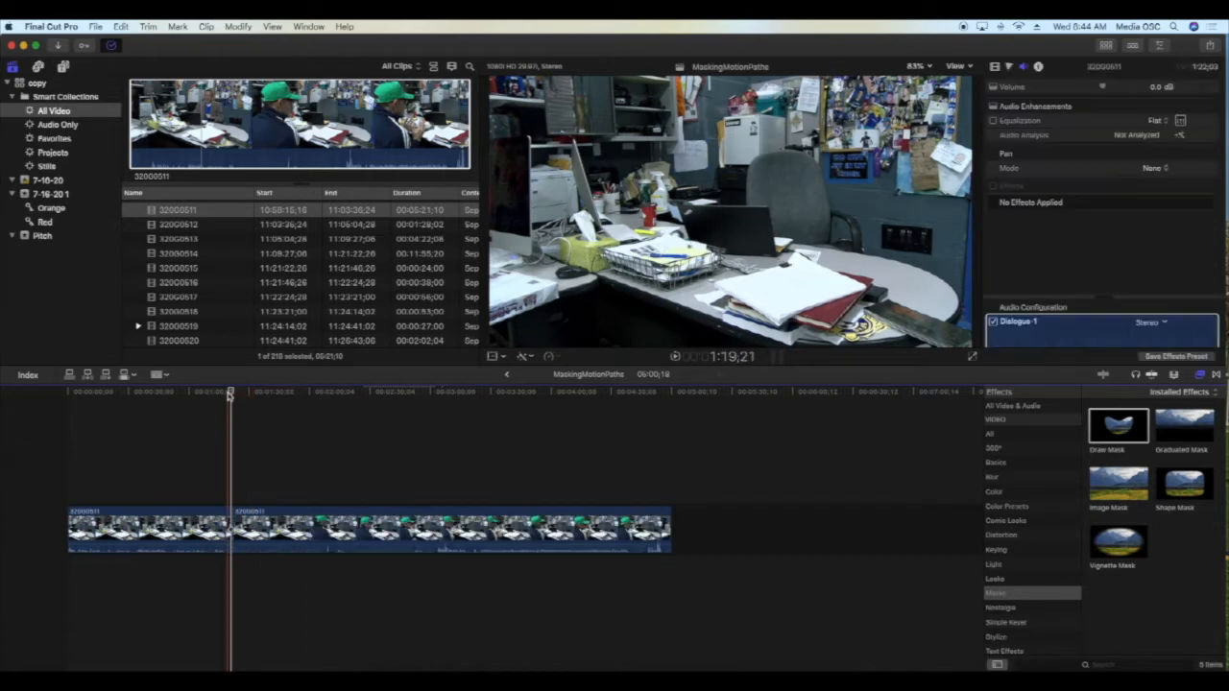
drag(233, 393, 434, 422)
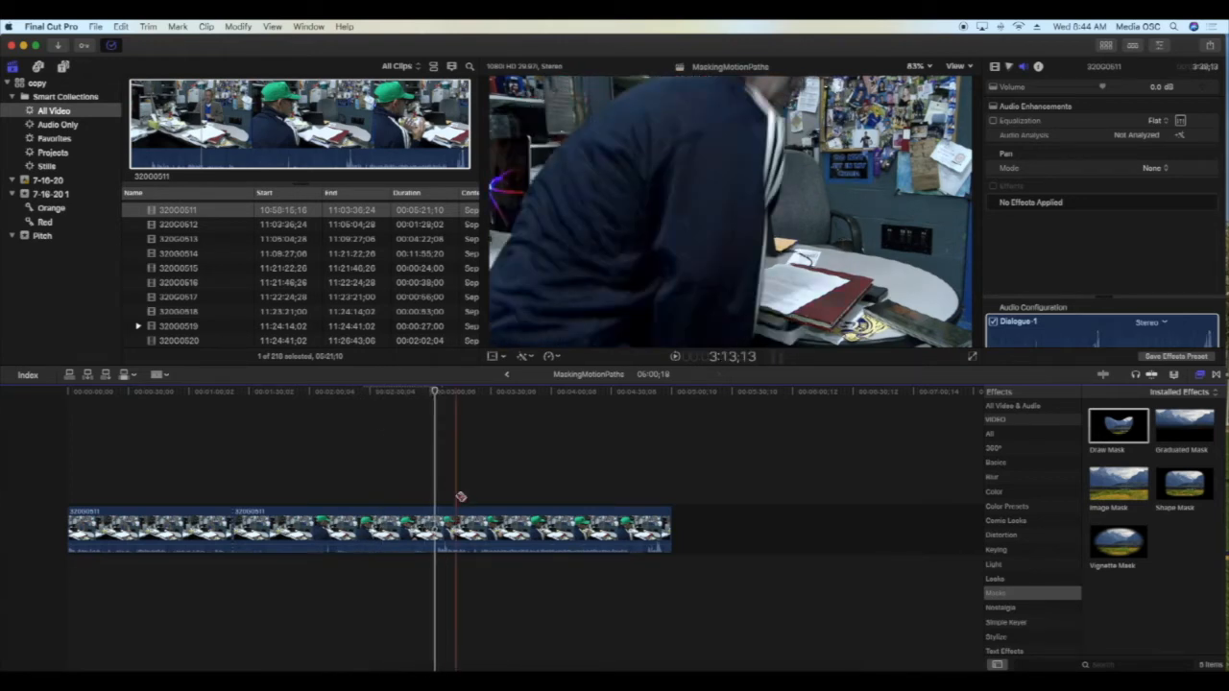
click(436, 533)
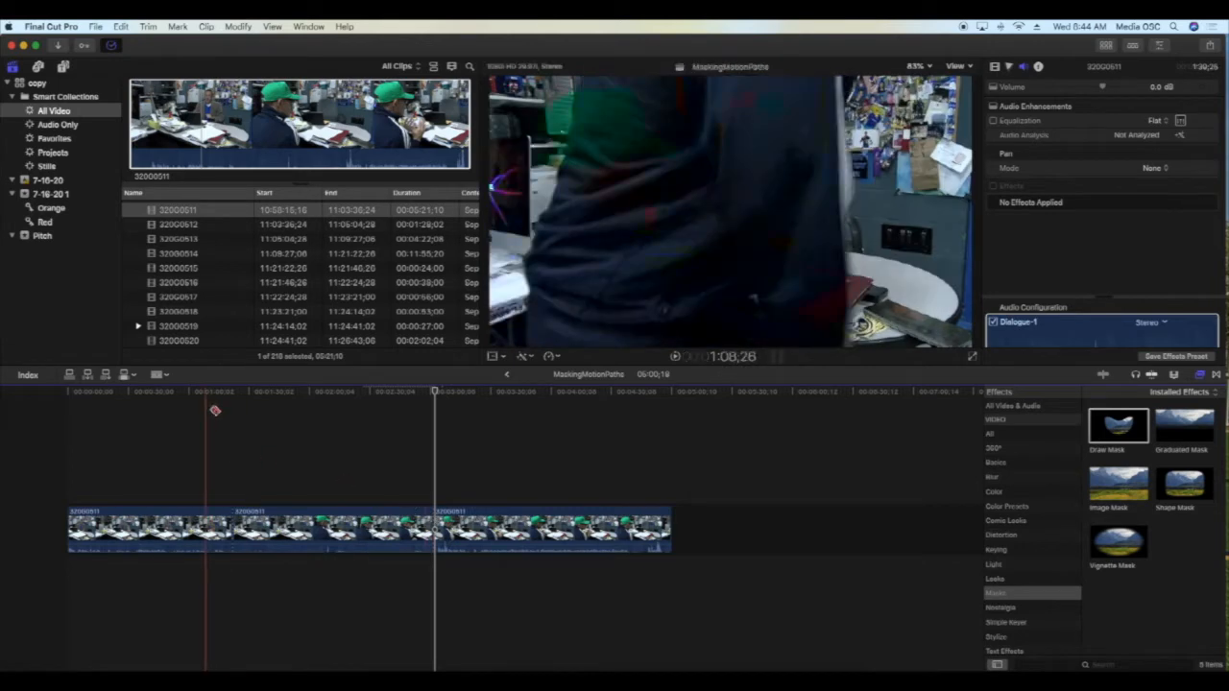
Delete the middle section of the clip between the two cuts
click(165, 375)
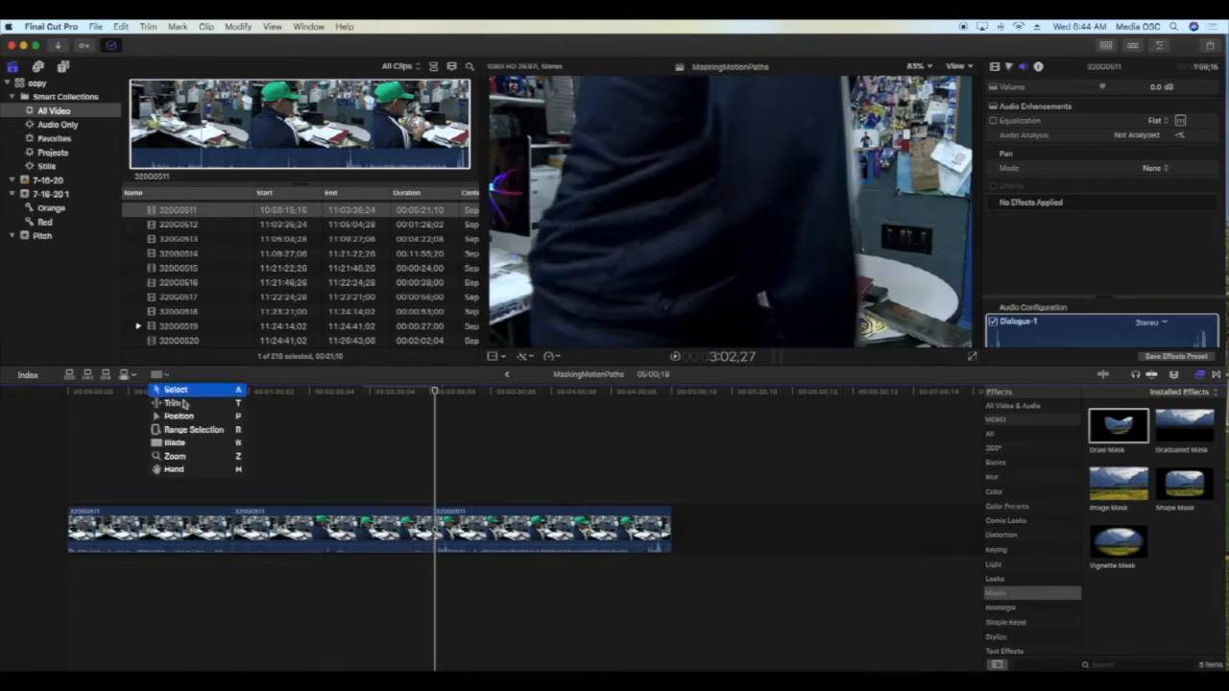
click(170, 387)
click(344, 519)
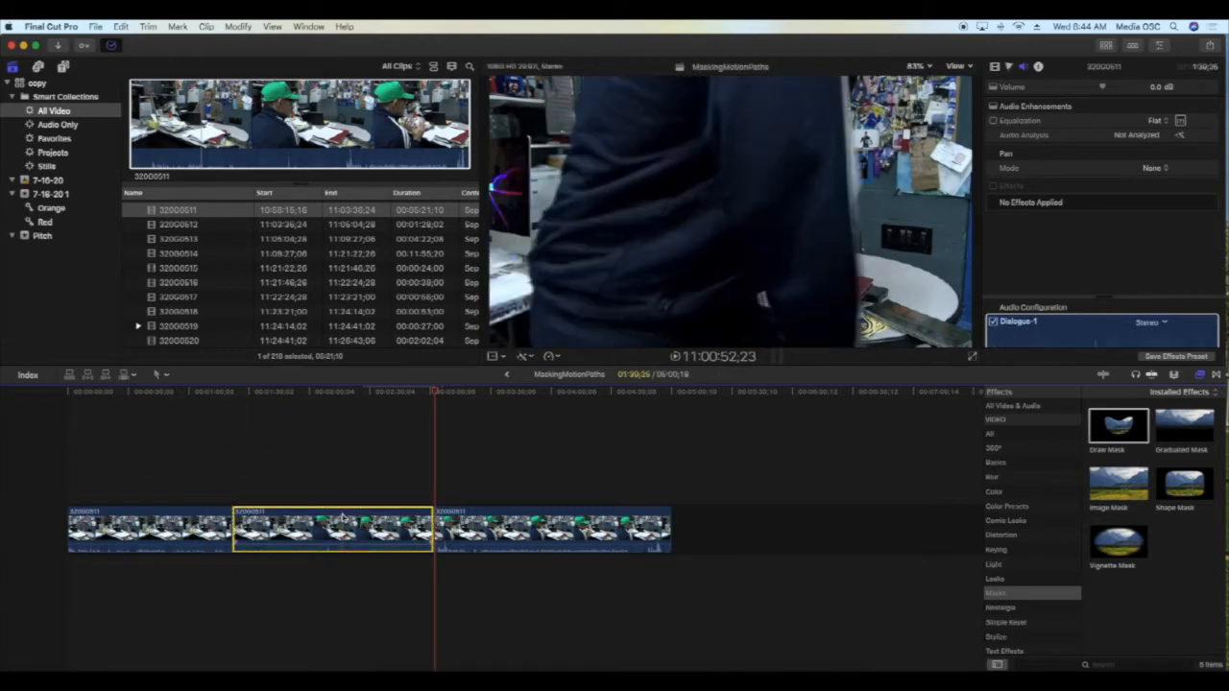
key(Delete)
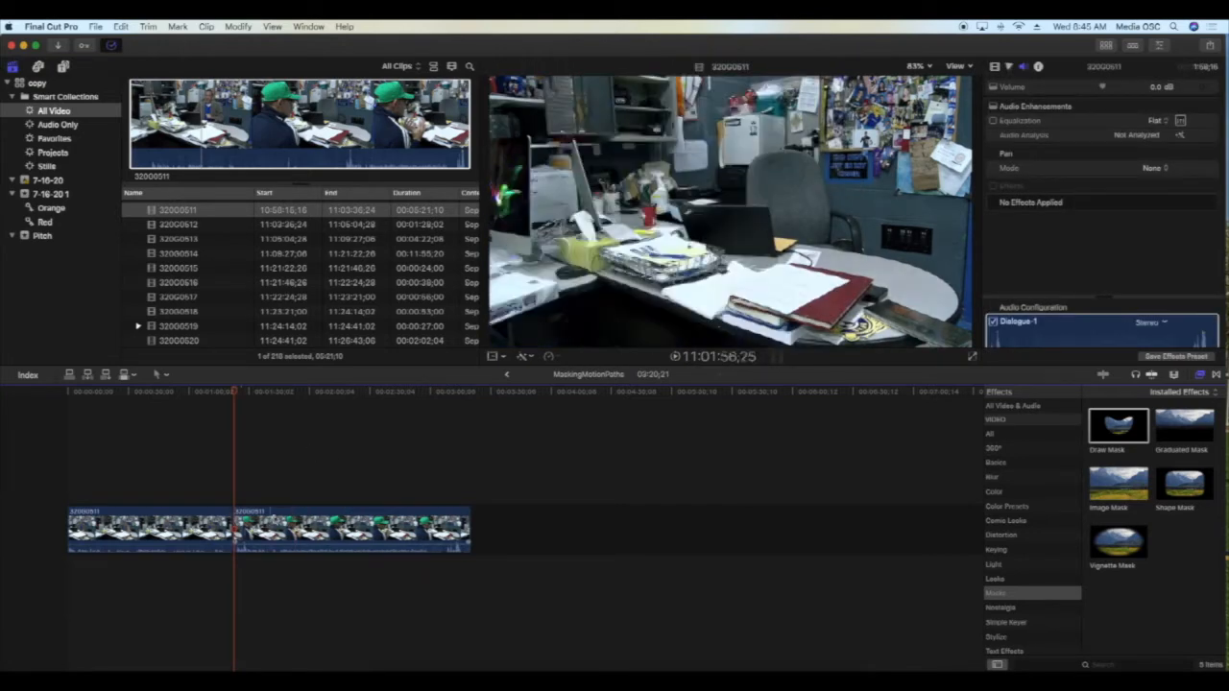
Connect the second clip beneath the first one so that both begin at the start of the project
drag(293, 513, 108, 561)
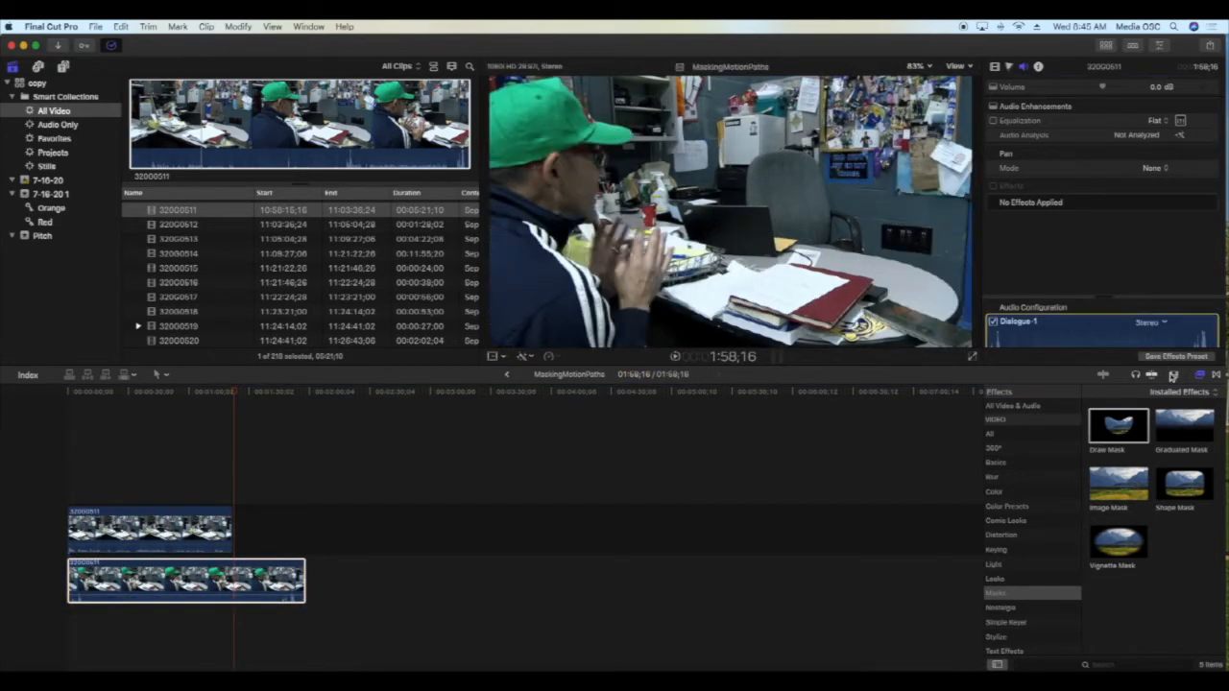
click(1174, 376)
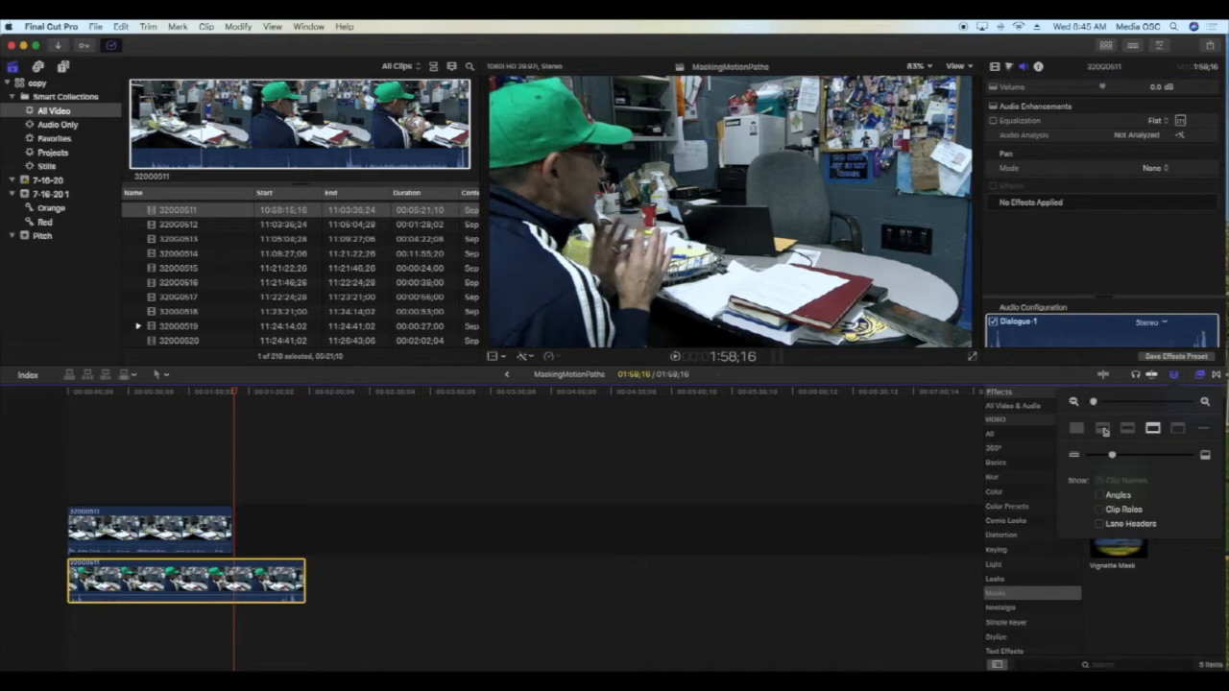
drag(1092, 405, 1109, 403)
Play the stacked clips from the beginning of the project
drag(164, 393, 27, 415)
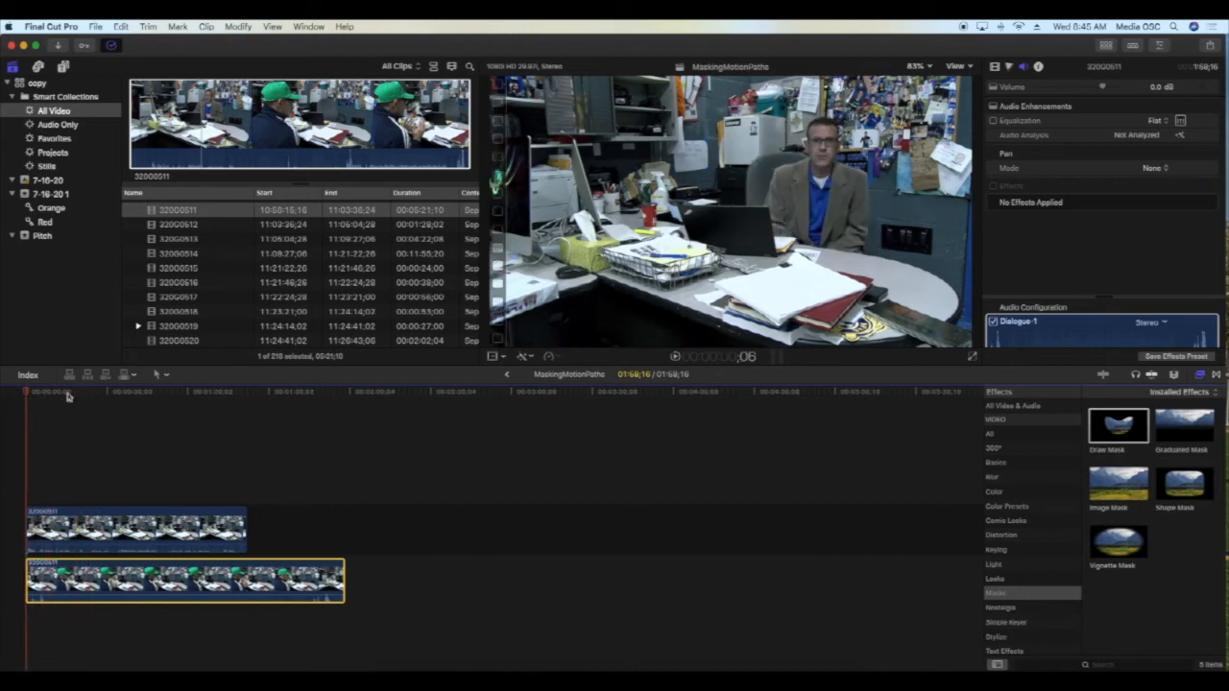
click(675, 358)
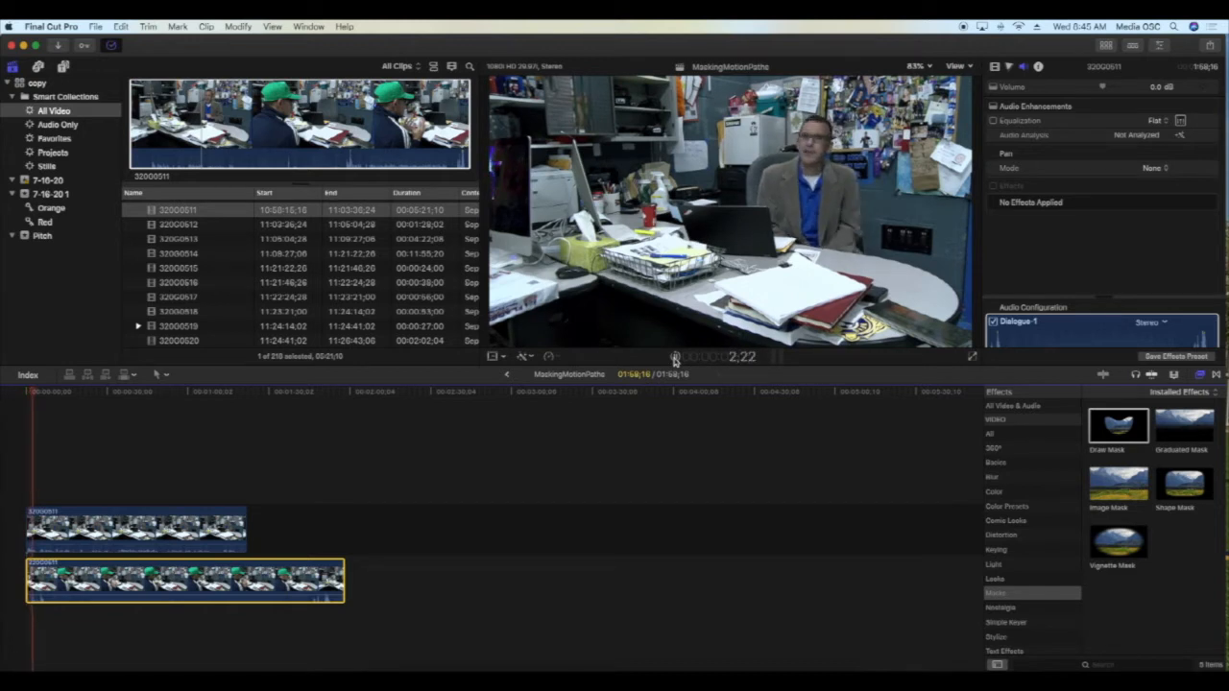
key(XF86AudioRaiseVolume)
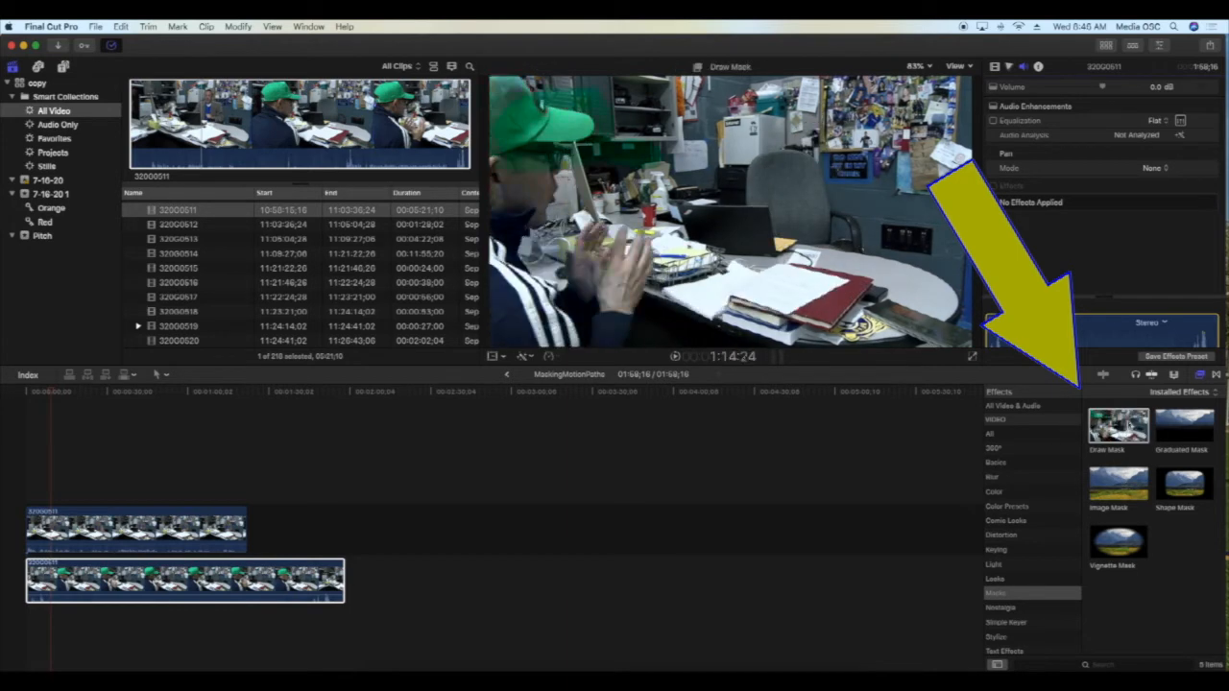
Apply the Draw Mask effect to the upper clip and draw a closed mask around the desk area left of the seated man
mouse_move(1117, 429)
mouse_down()
mouse_move(662, 415)
mouse_move(297, 442)
mouse_move(134, 538)
mouse_up()
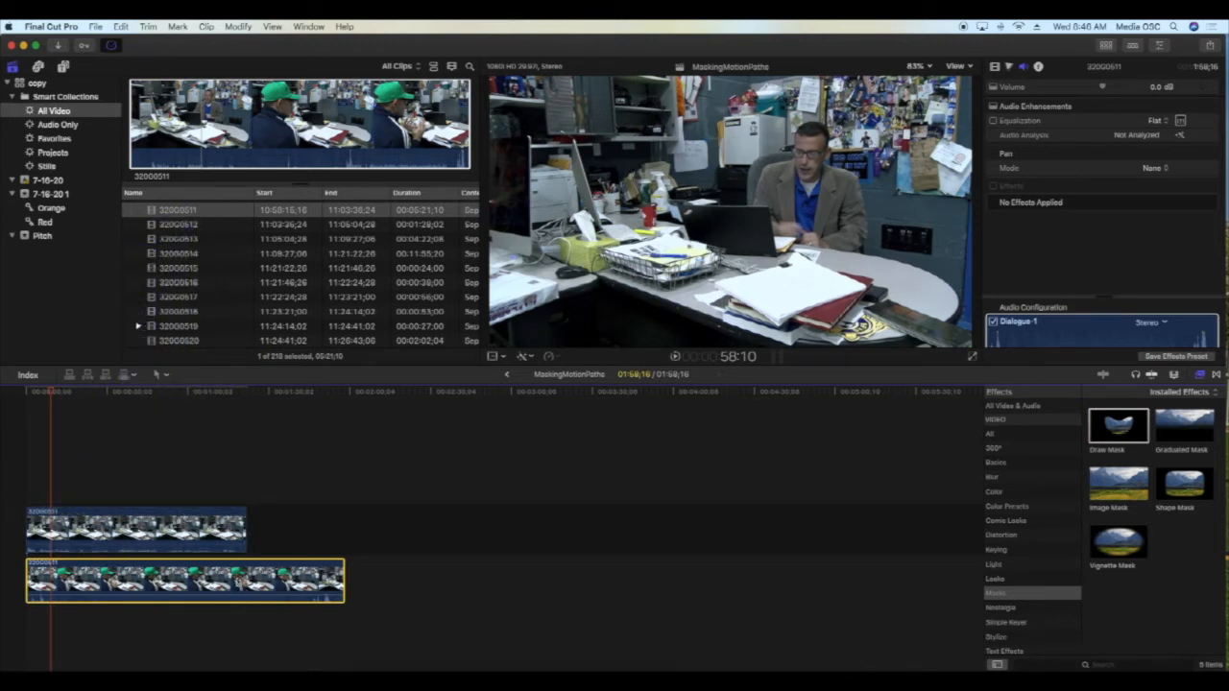
click(192, 526)
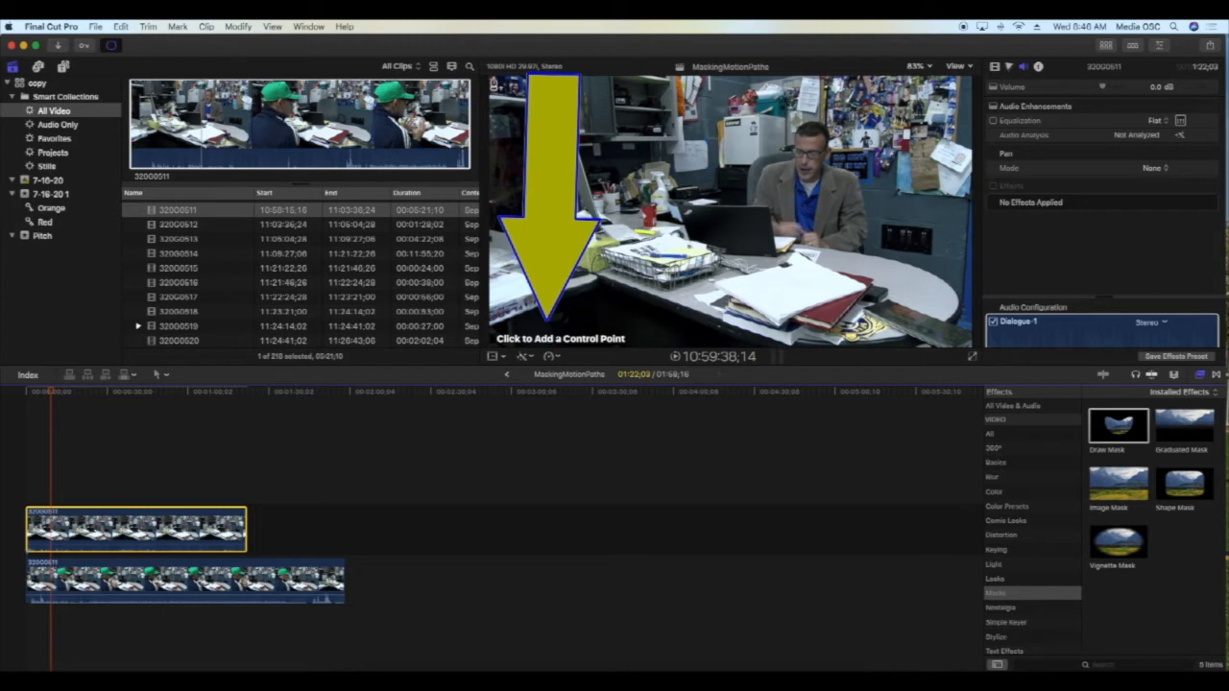
click(486, 81)
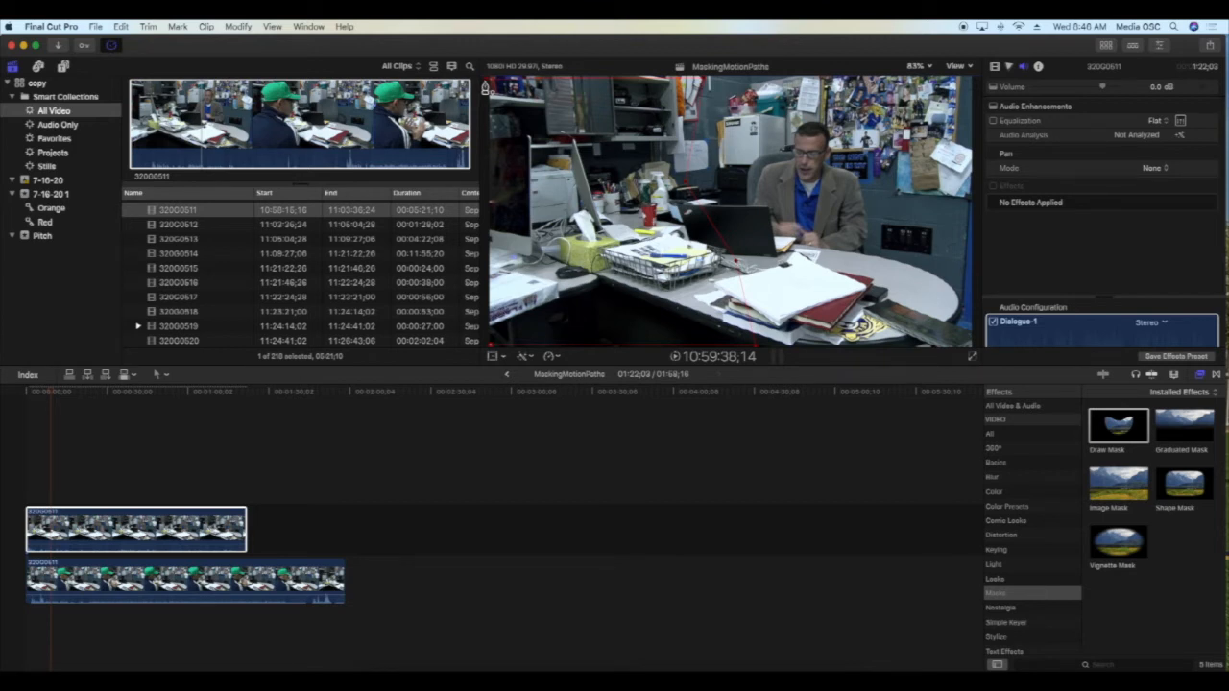
click(485, 84)
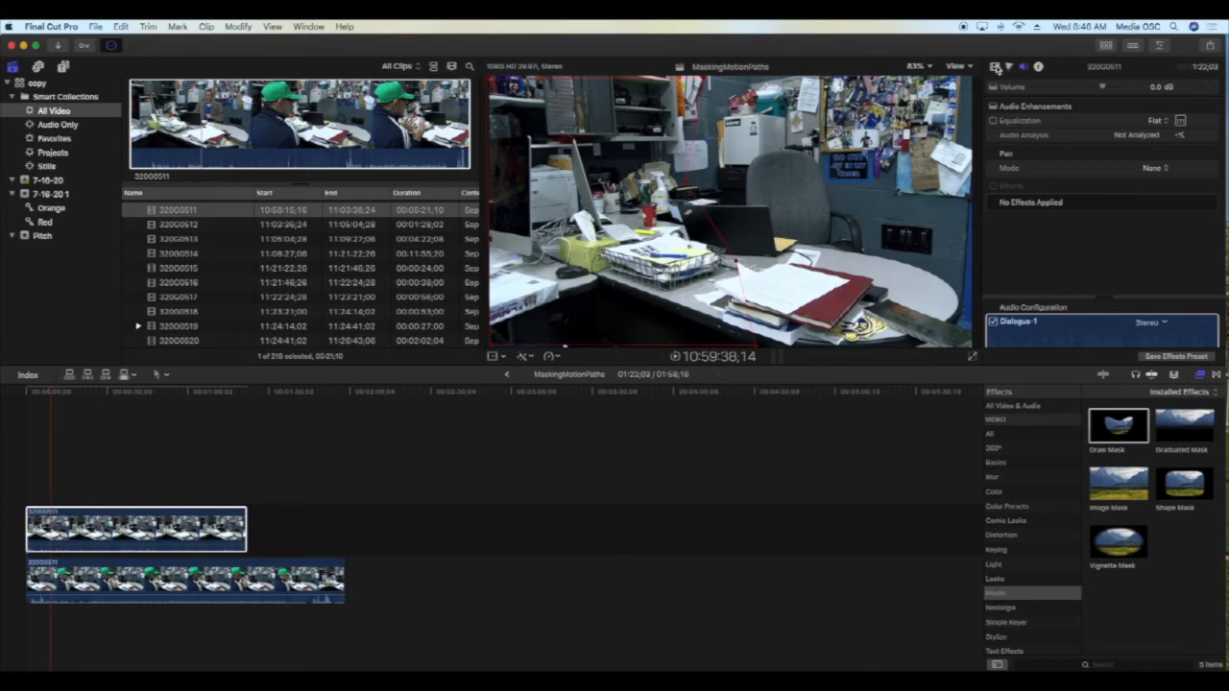
Enable Invert Mask for the upper clip's Draw Mask effect
click(105, 544)
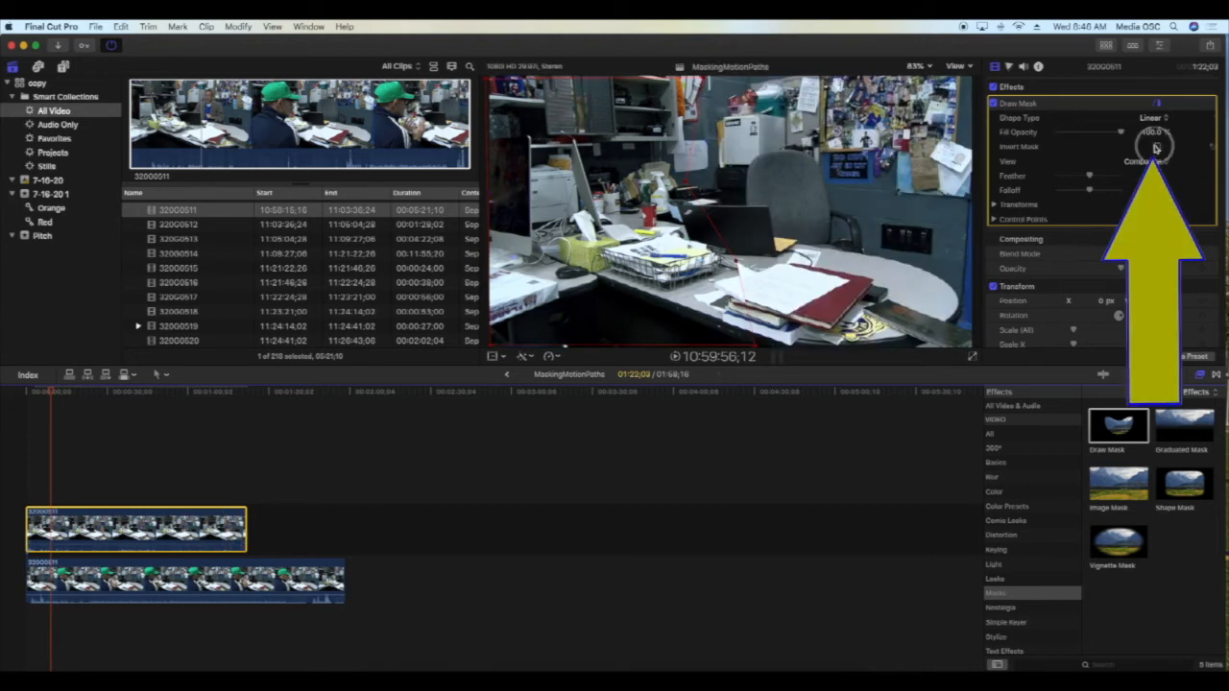
click(1157, 147)
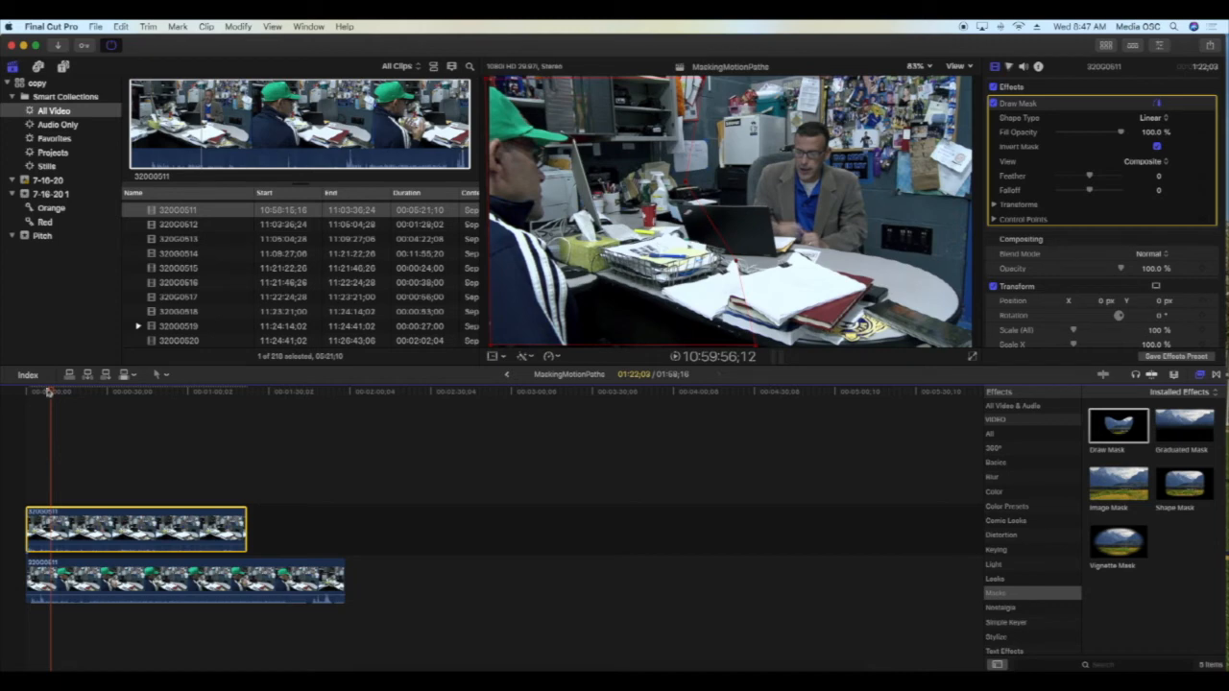
At about 1:14, reshape the mask by moving its control points past the laptop and papers and out to the frame edges
drag(53, 396, 226, 400)
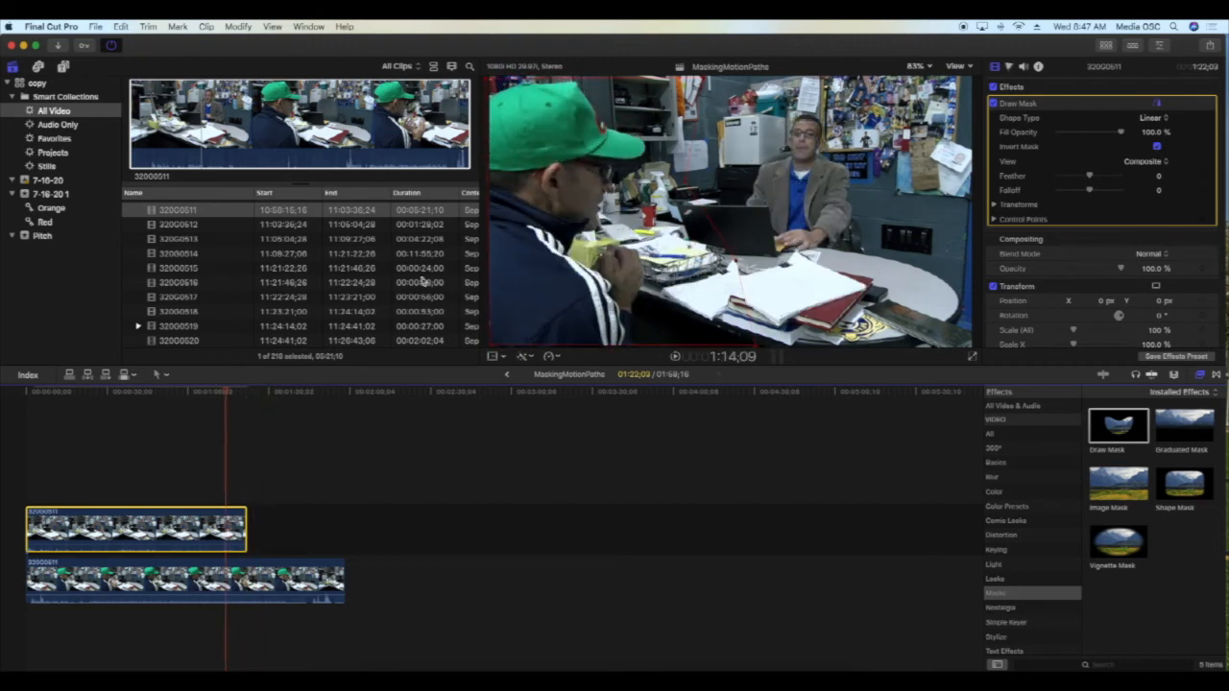
drag(687, 180, 678, 201)
drag(738, 274, 765, 207)
mouse_move(765, 349)
mouse_down()
mouse_move(823, 348)
mouse_move(778, 344)
mouse_up()
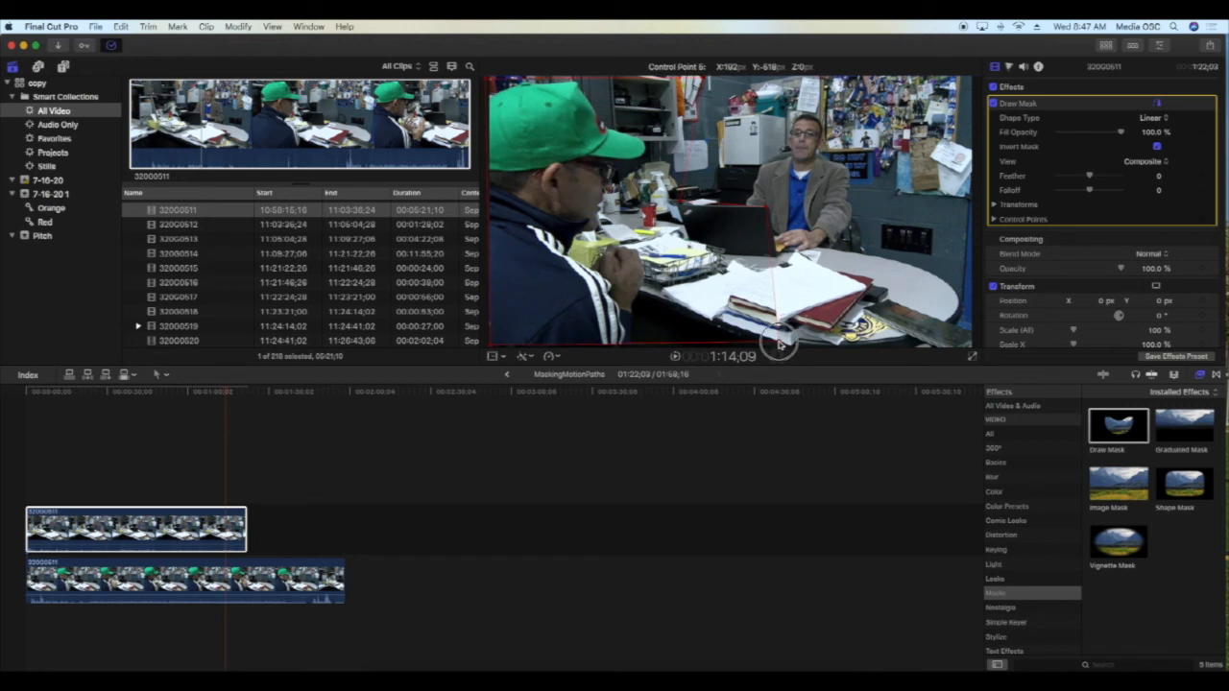
drag(779, 347, 782, 352)
drag(488, 77, 484, 75)
drag(702, 73, 704, 76)
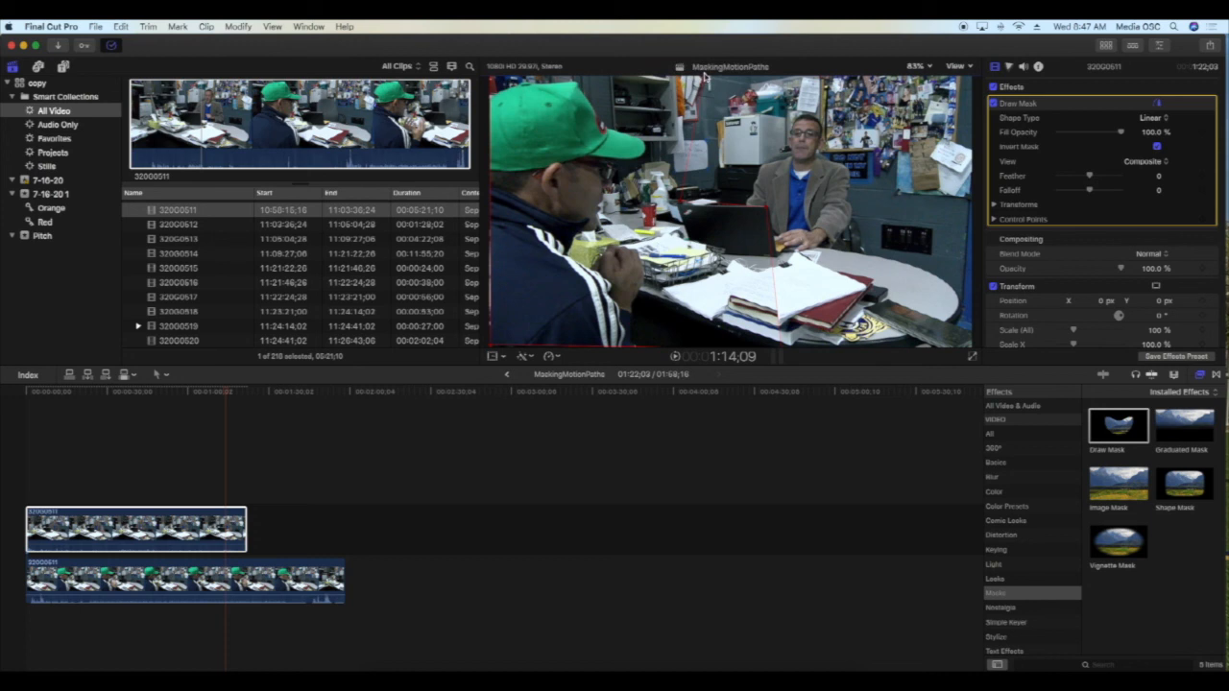